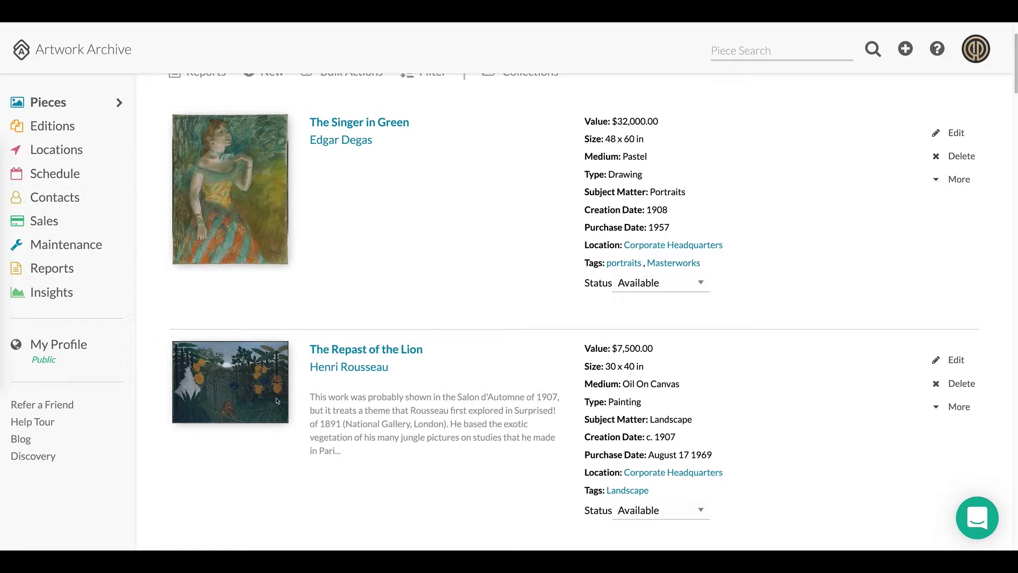
# Open The Repast of the Lion's record to review its location history.
pyautogui.click(373, 352)
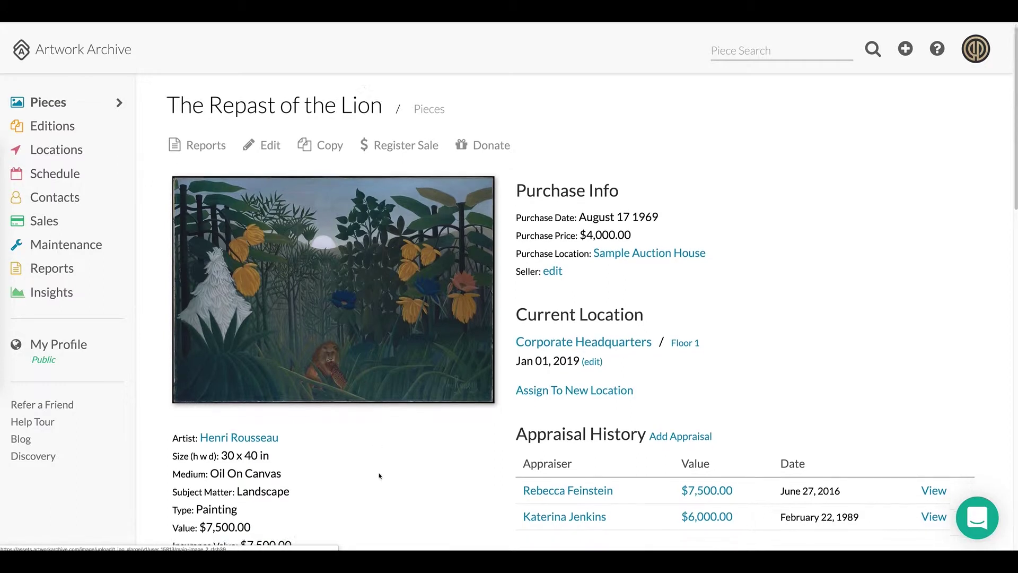
pyautogui.scroll(-3, 377, 465)
pyautogui.scroll(-1, 377, 465)
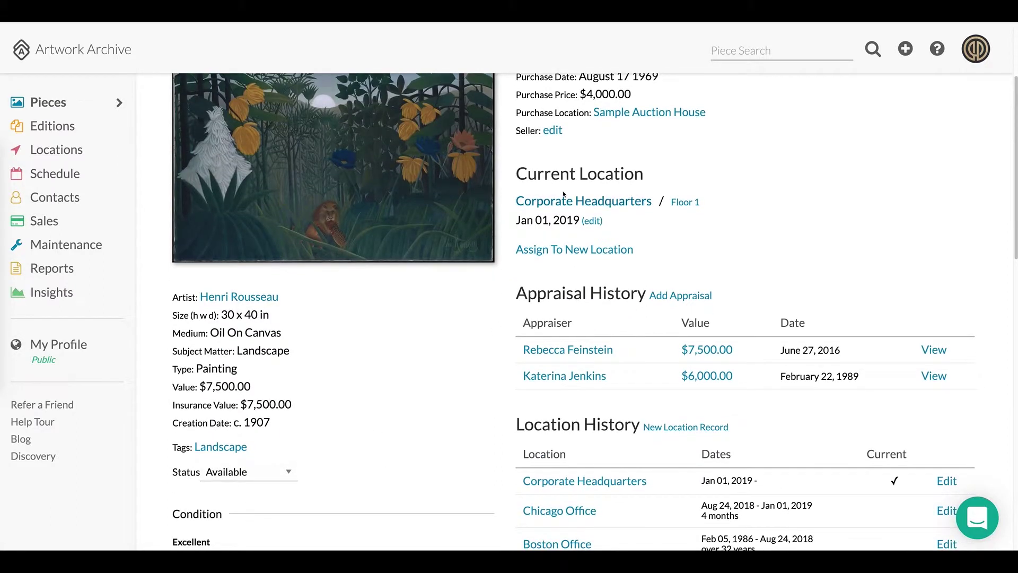
pyautogui.scroll(-2, 589, 204)
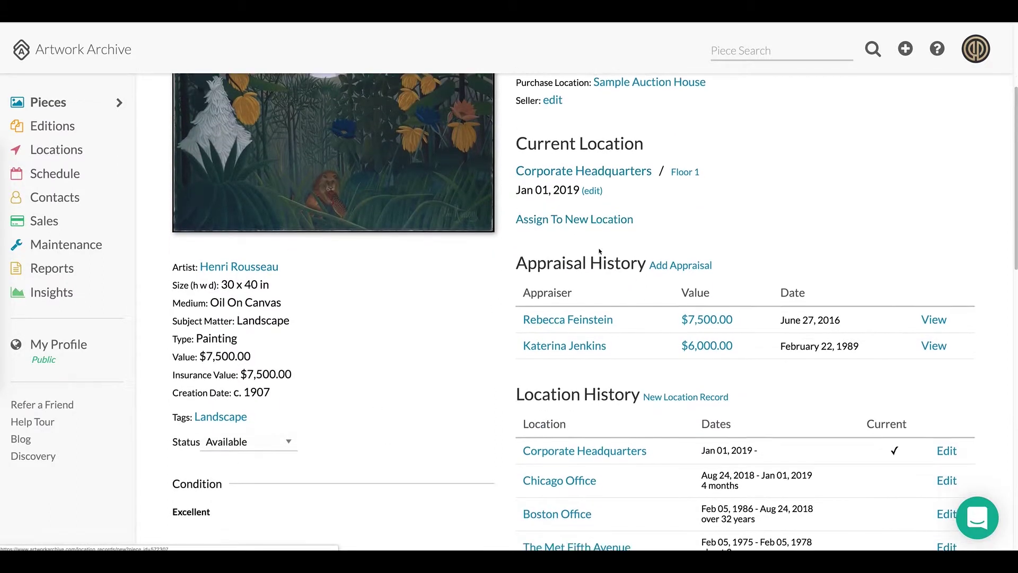
pyautogui.scroll(-2, 601, 251)
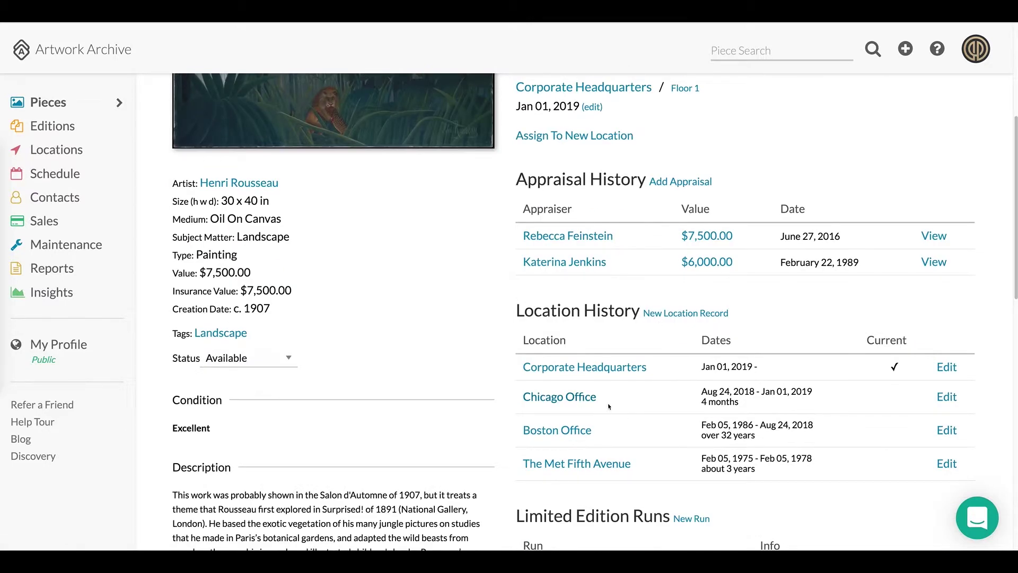
pyautogui.scroll(2, 658, 454)
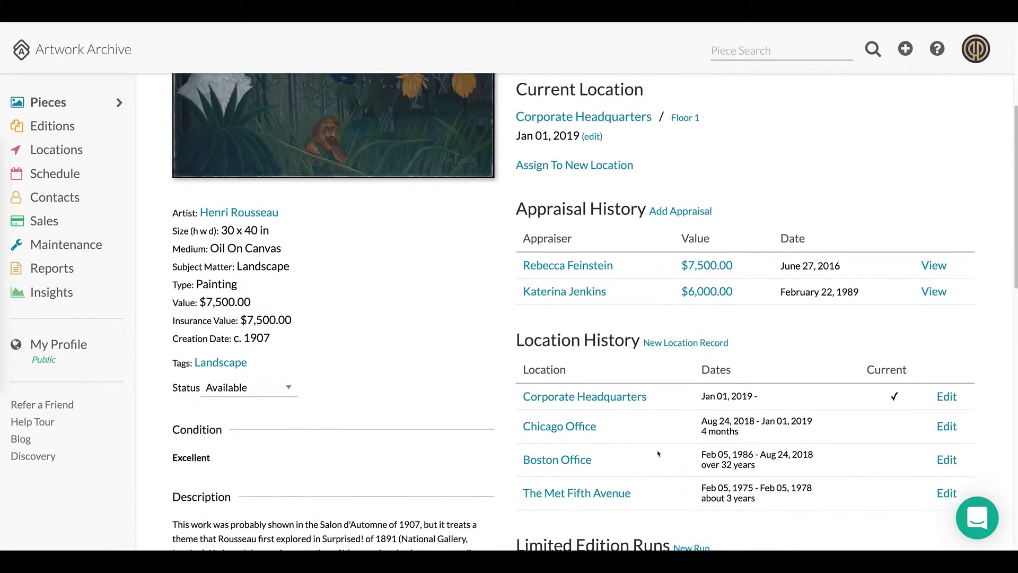
pyautogui.scroll(2, 658, 453)
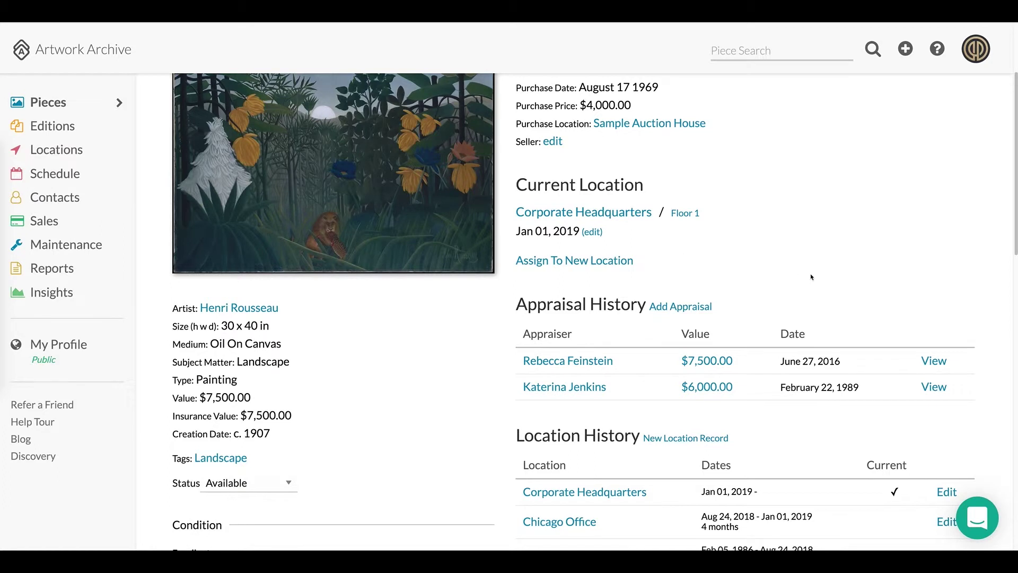
# Review Corporate Headquarters' location page, then view the list of nine locations.
pyautogui.click(613, 215)
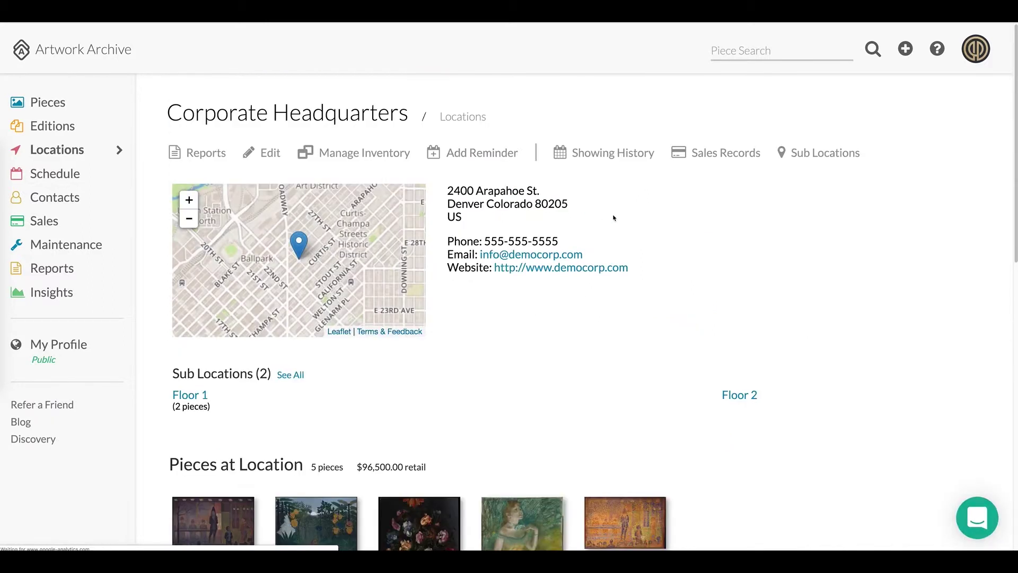
pyautogui.scroll(-3, 669, 301)
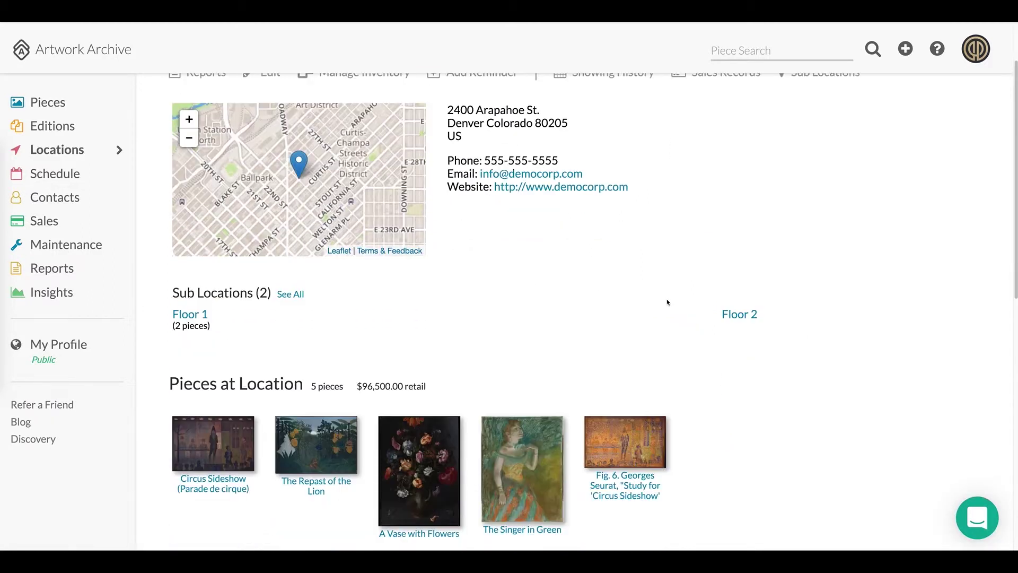
pyautogui.scroll(1, 521, 250)
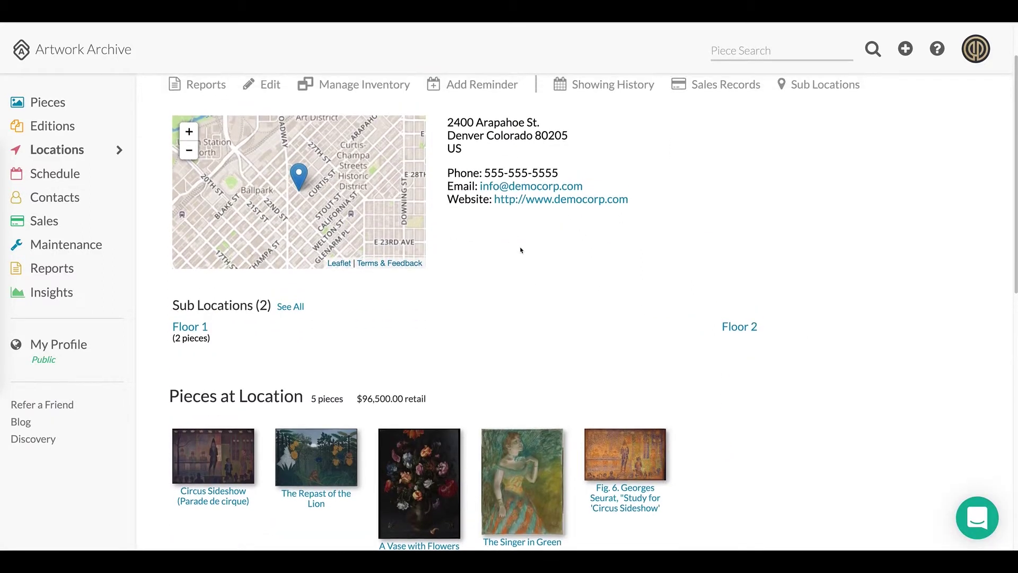
pyautogui.scroll(-2, 521, 249)
pyautogui.scroll(-2, 520, 251)
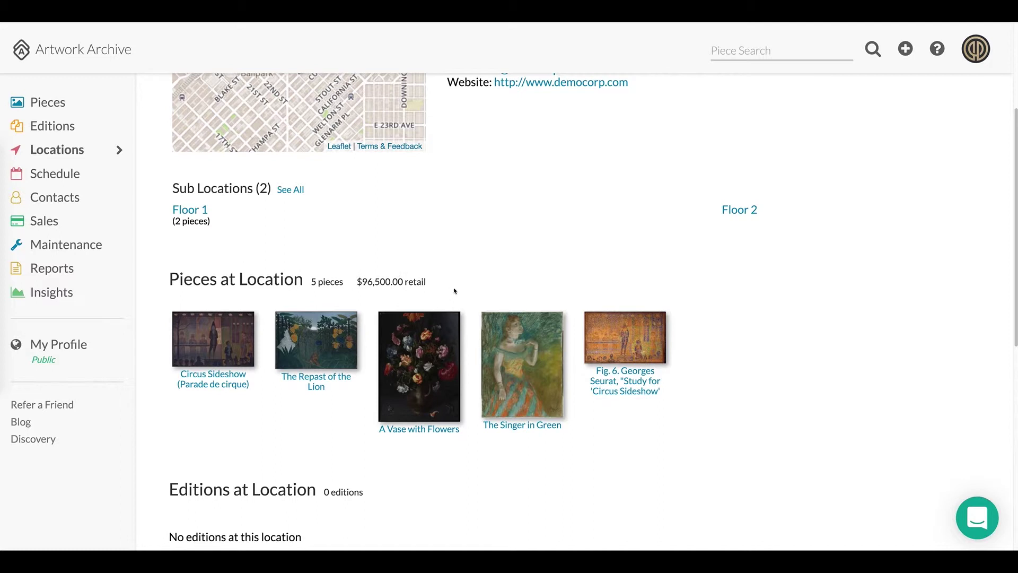
pyautogui.scroll(-3, 455, 291)
pyautogui.scroll(-2, 455, 290)
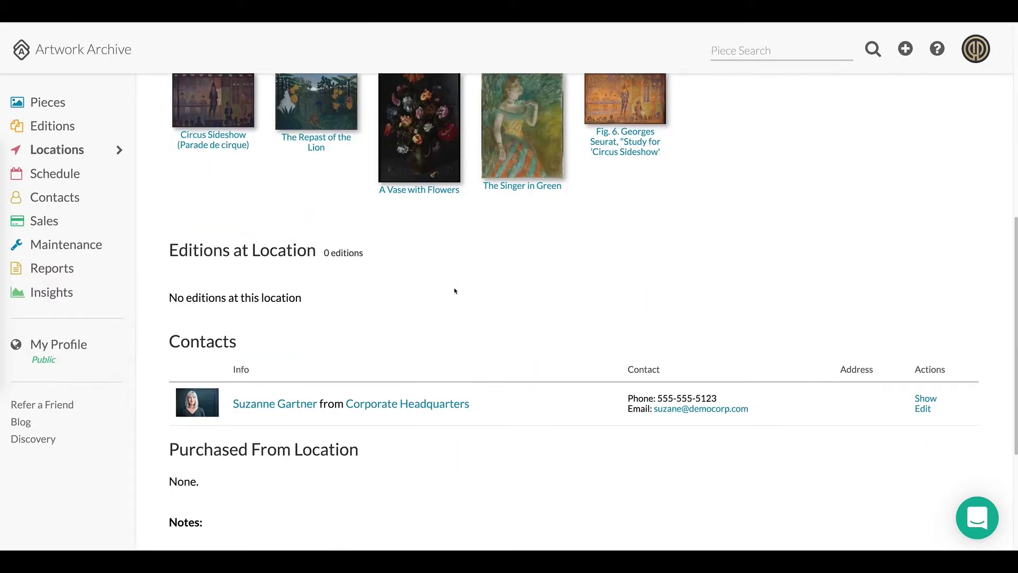
pyautogui.scroll(-1, 456, 291)
pyautogui.scroll(-1, 455, 291)
pyautogui.scroll(-1, 455, 291)
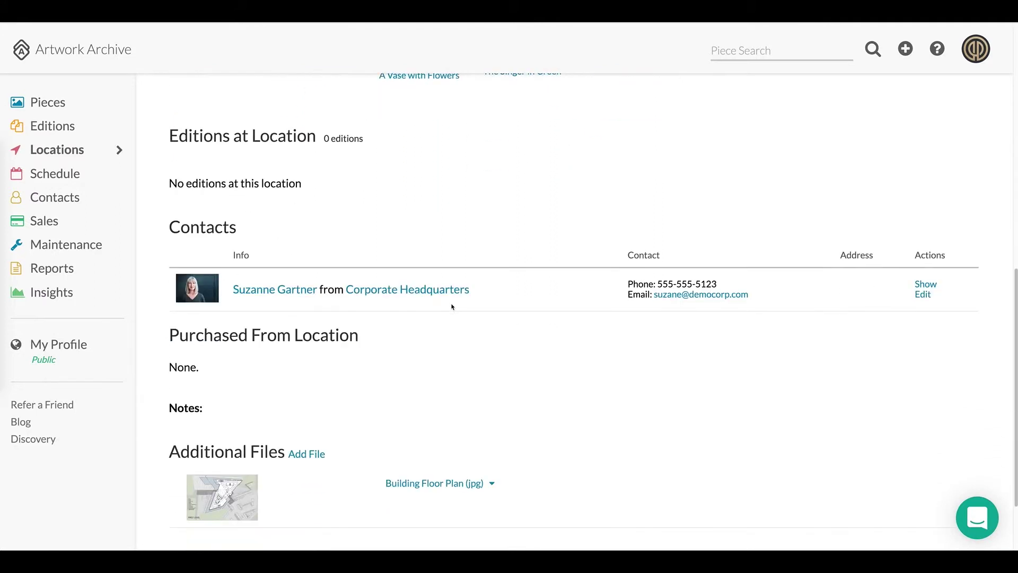
pyautogui.scroll(-1, 451, 306)
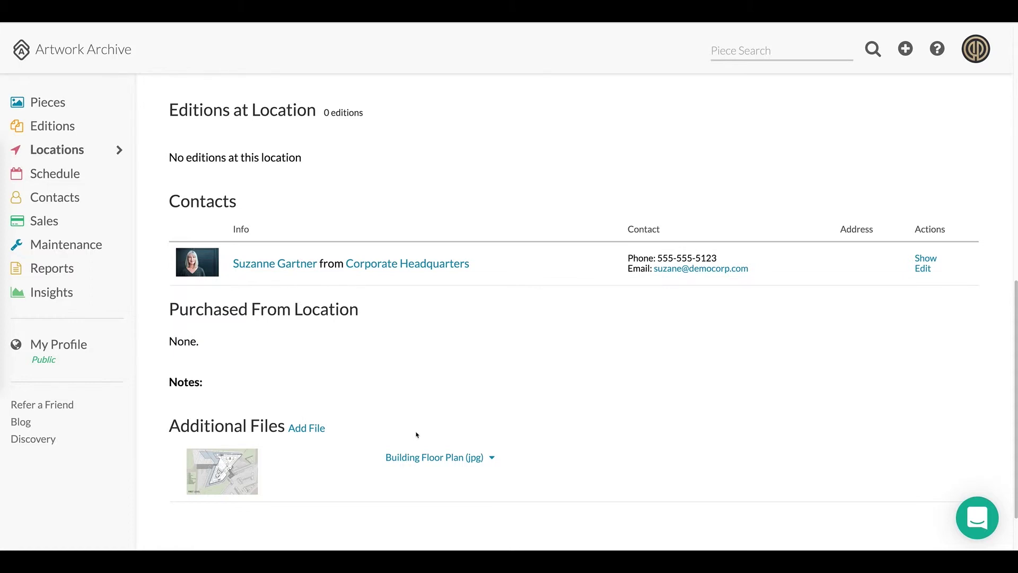
pyautogui.scroll(3, 417, 433)
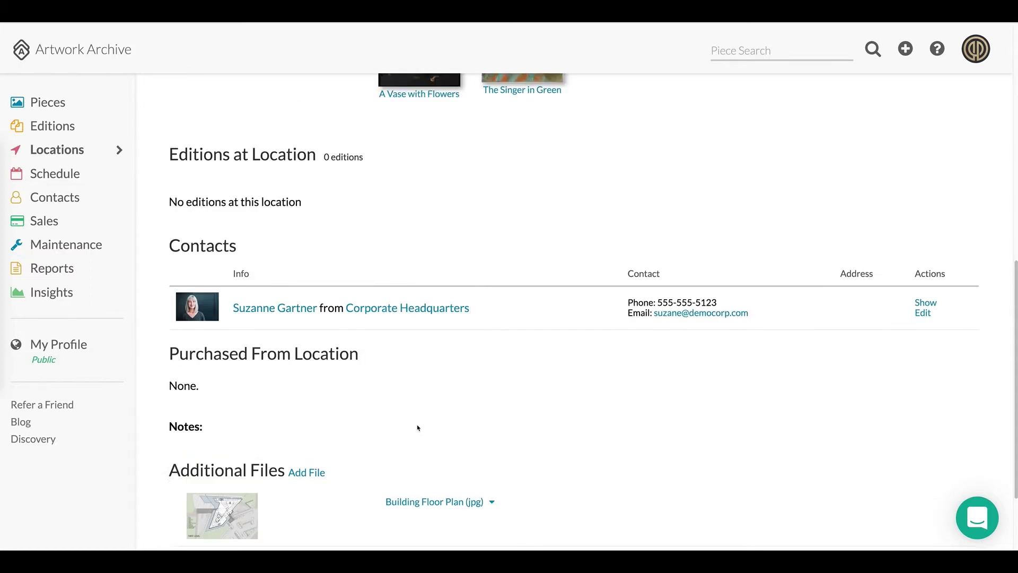
pyautogui.click(58, 150)
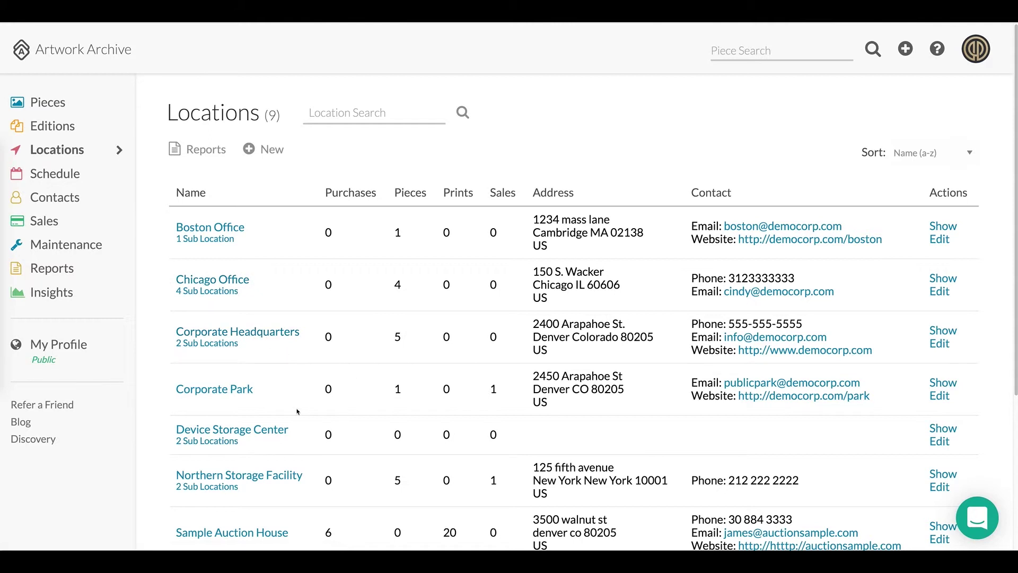
pyautogui.scroll(-2, 254, 359)
pyautogui.scroll(-2, 255, 362)
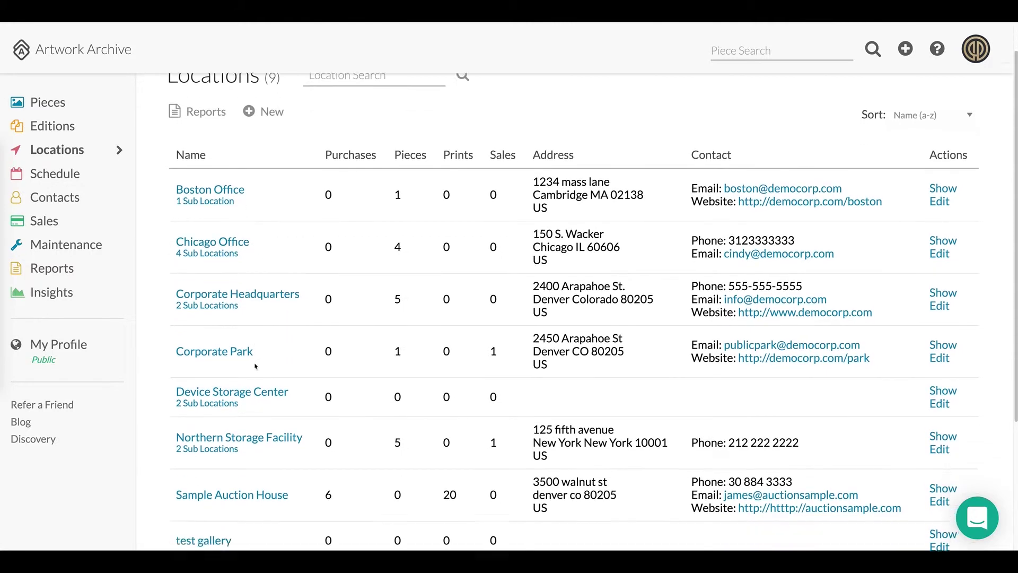
pyautogui.scroll(2, 255, 365)
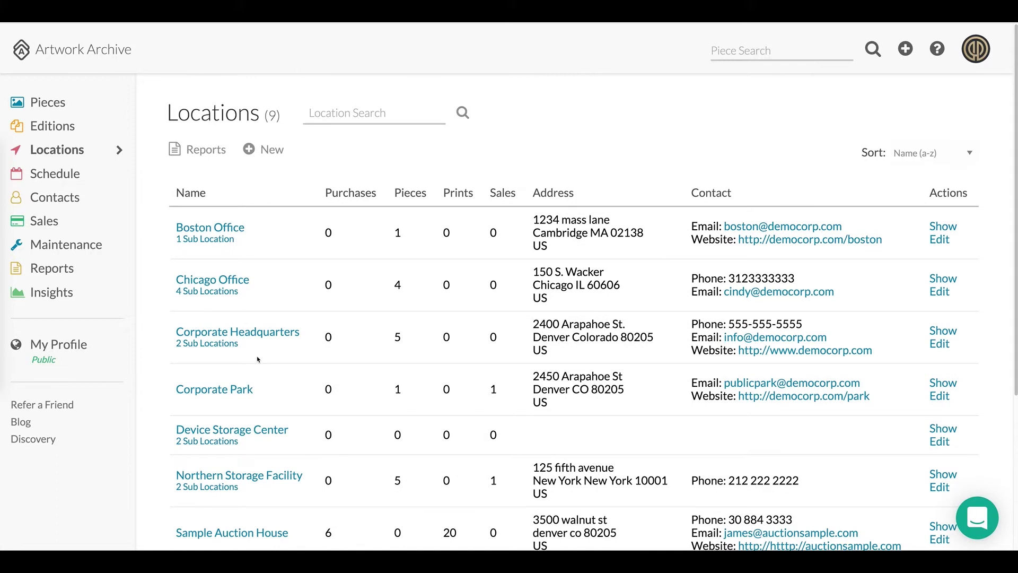